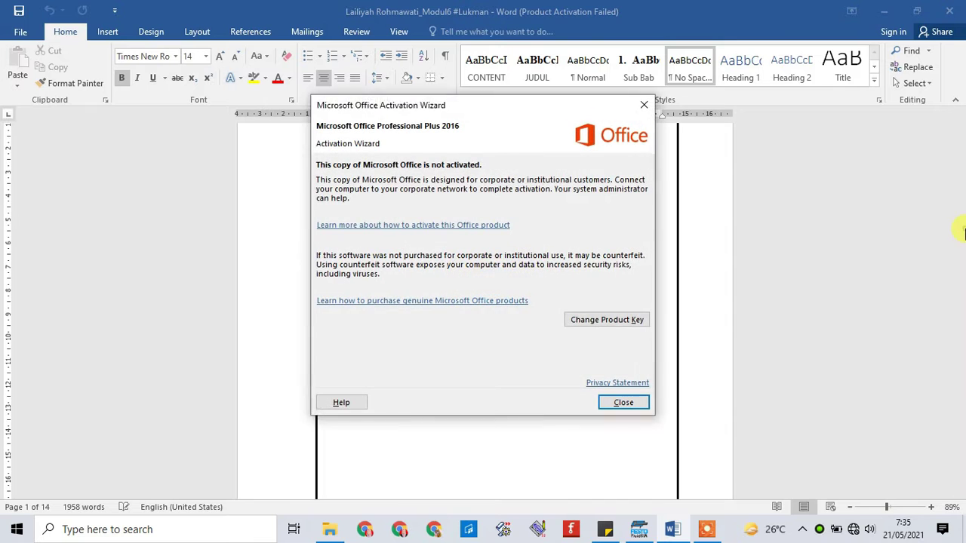
Step: Dismiss the activation wizard and read the module's objectives, tools and the opening of section 6.3.1 on electro-pneumatic sensor types
left_click(723, 279)
scroll(961, 249, "down", 15)
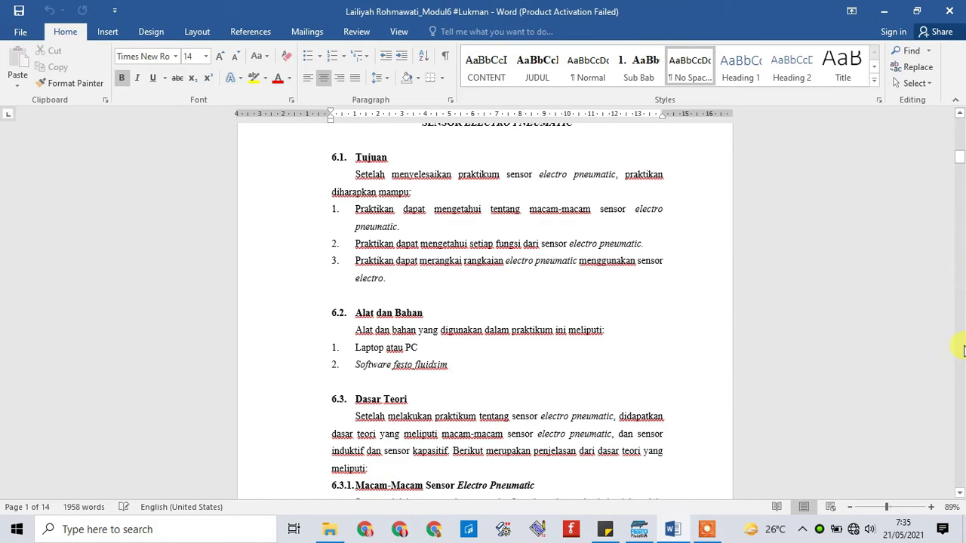
scroll(963, 349, "down", 5)
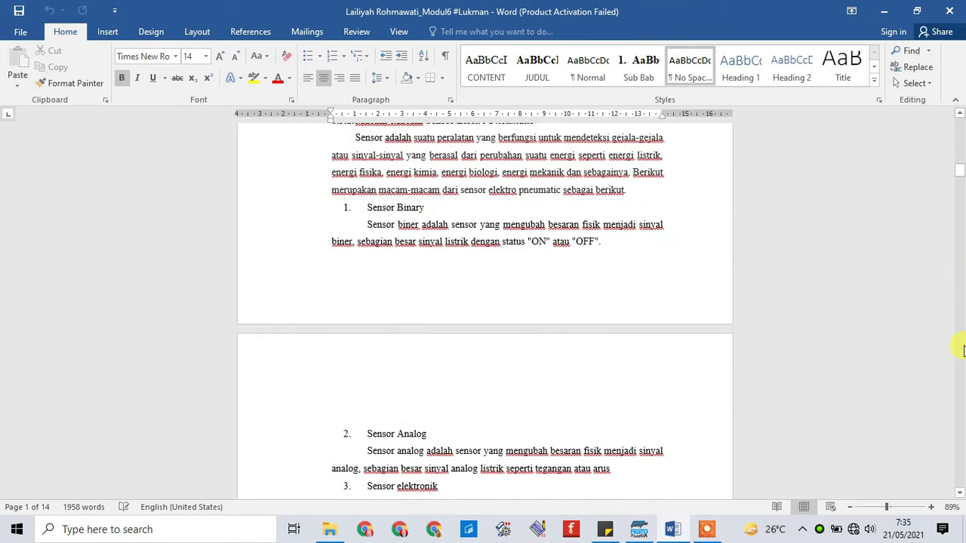
left_click(959, 115)
left_click(959, 115)
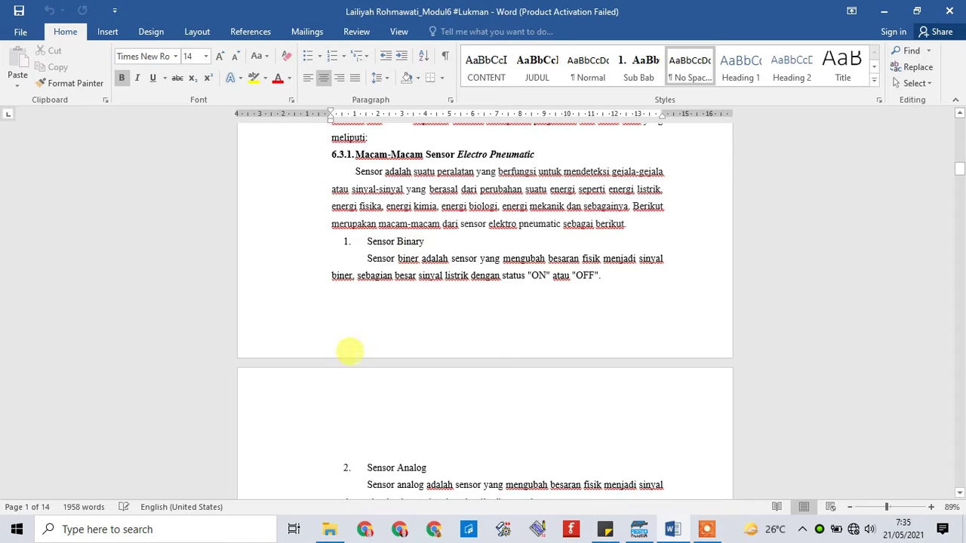
left_click(957, 456)
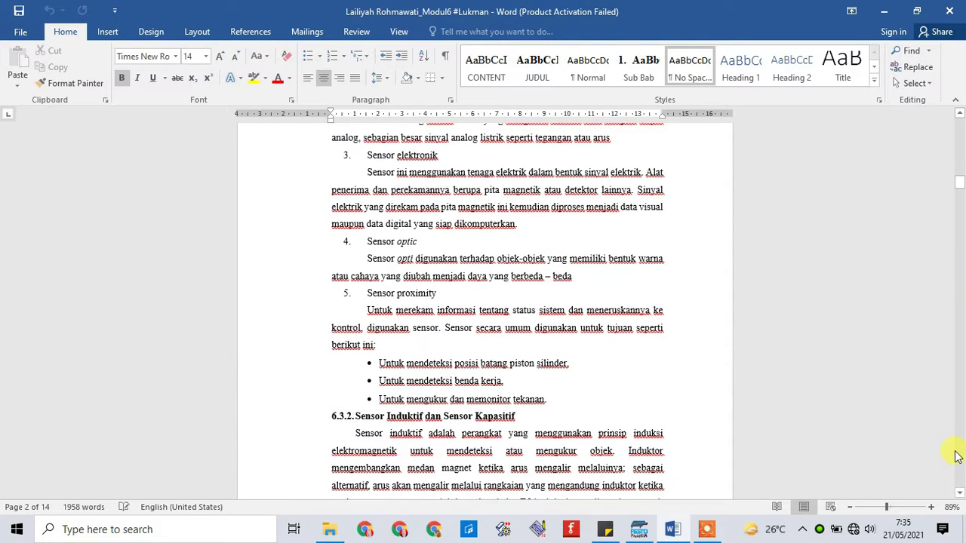
left_click(960, 168)
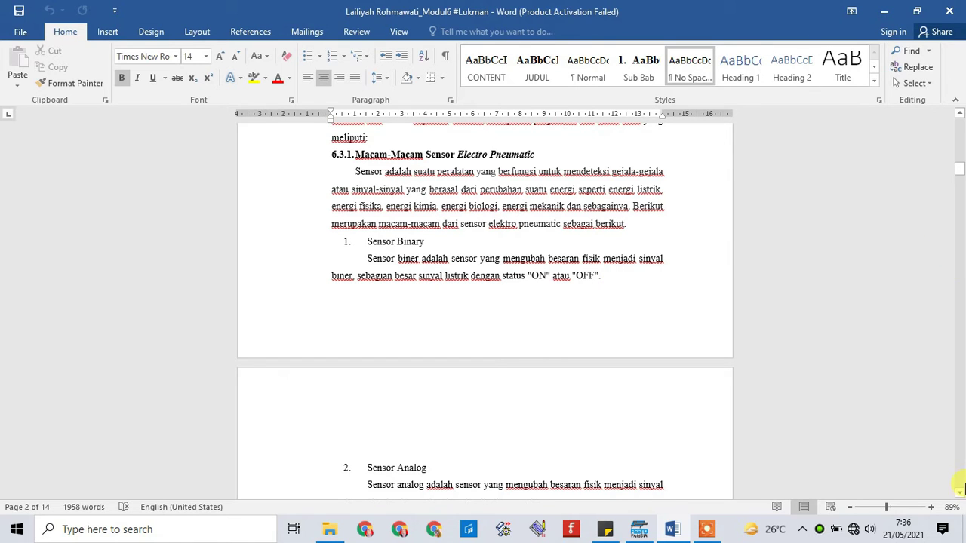
left_click(960, 493)
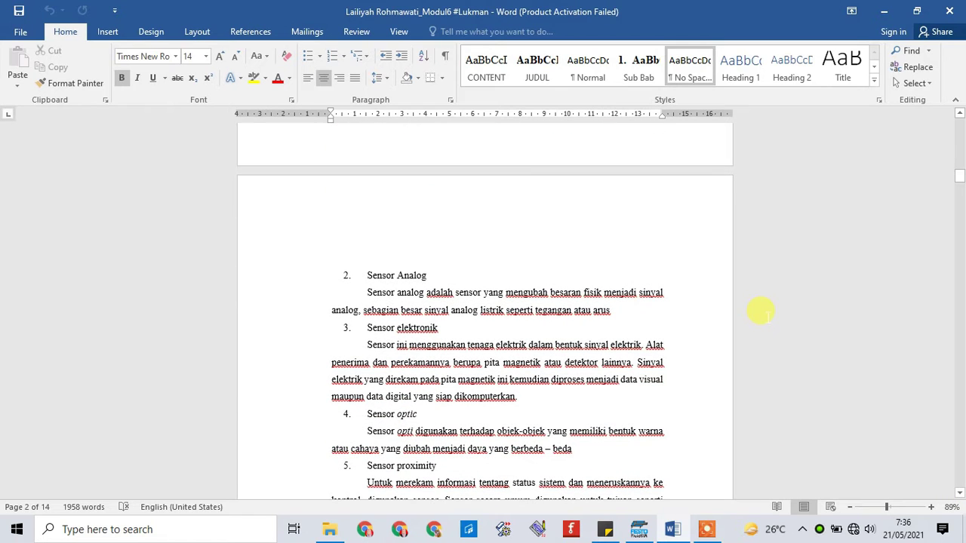
Step: Read the descriptions of the analog, electronic, optic and proximity sensors in section 6.3.1
left_click_drag(766, 317, 565, 151)
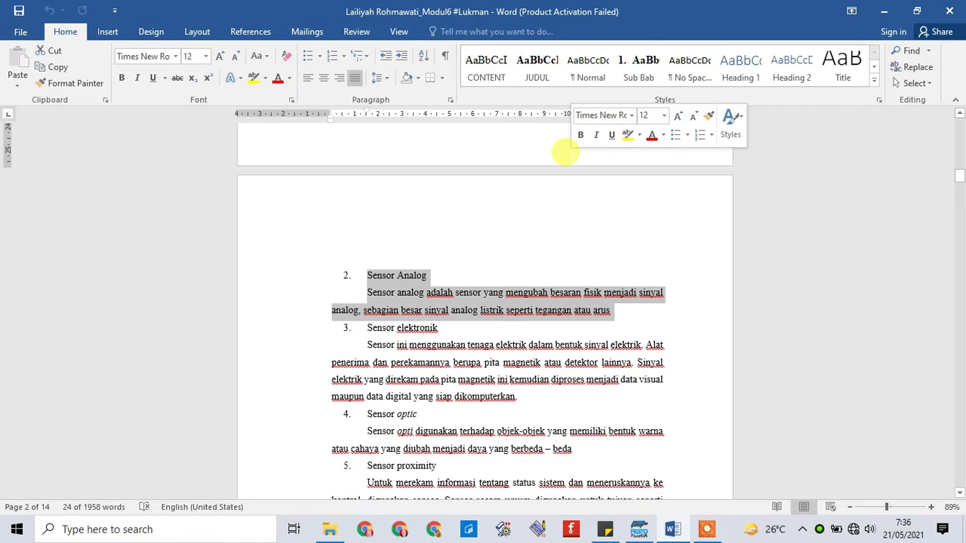
left_click(438, 338)
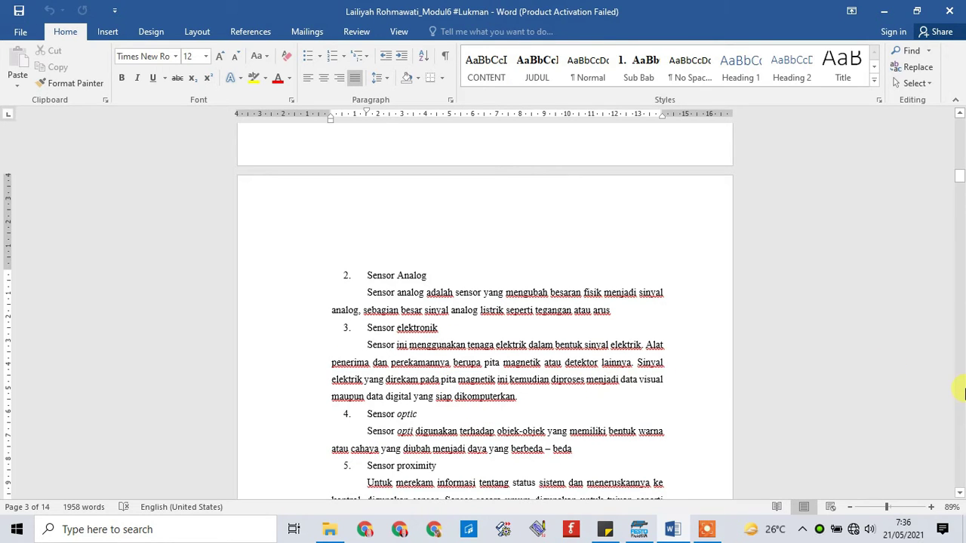
left_click_drag(960, 494, 960, 494)
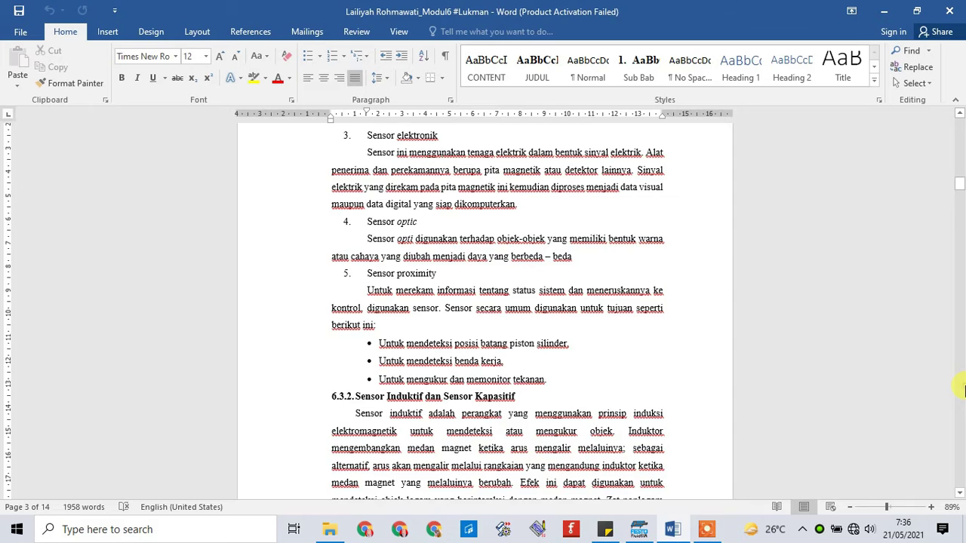
left_click(962, 386)
left_click(963, 182)
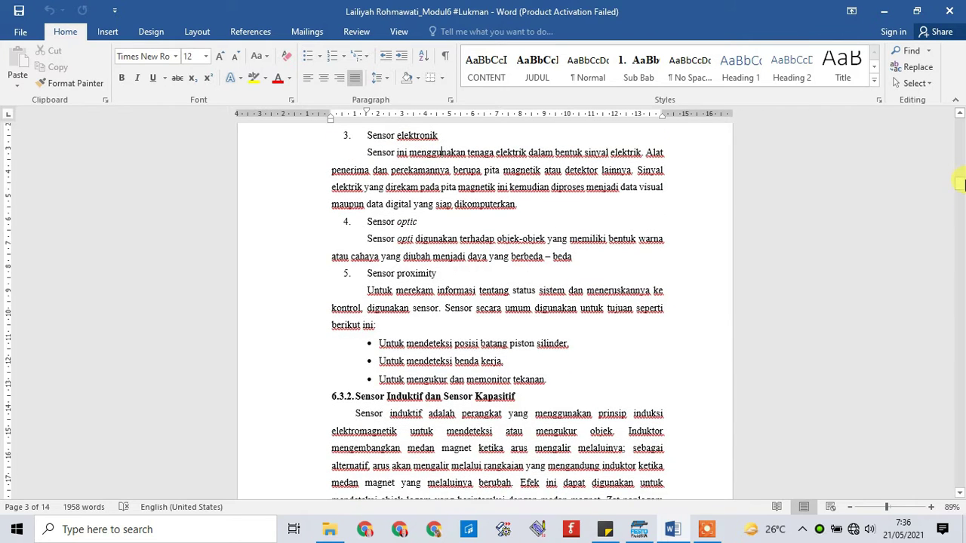
Step: Review section 6.3.2 on inductive and capacitive sensors, including both proximity sensor figures
left_click_drag(960, 183, 960, 193)
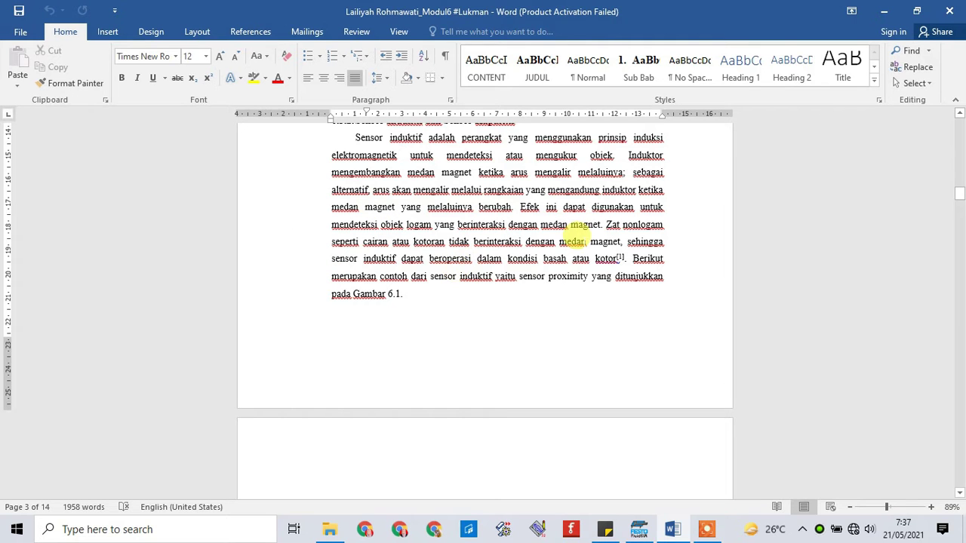
scroll(963, 296, "down", 5)
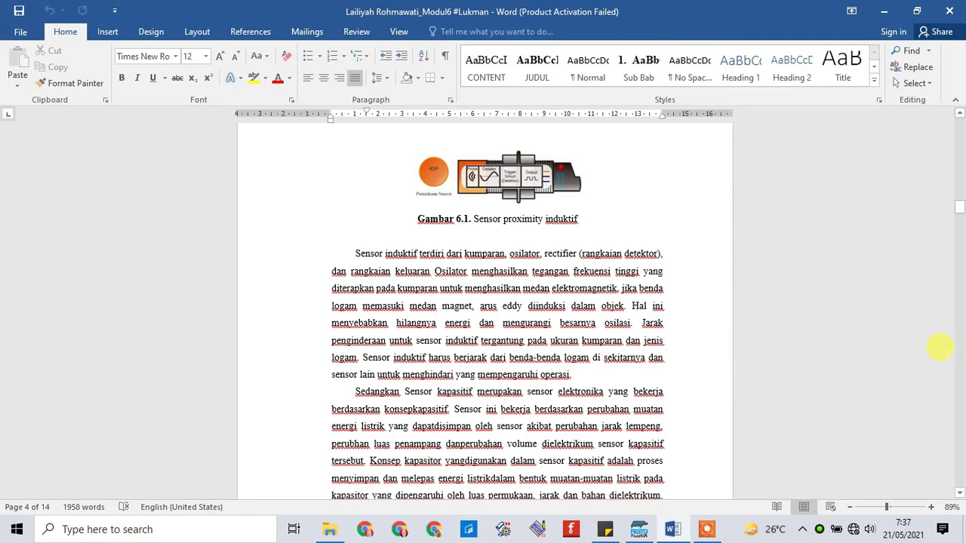
scroll(962, 355, "down", 5)
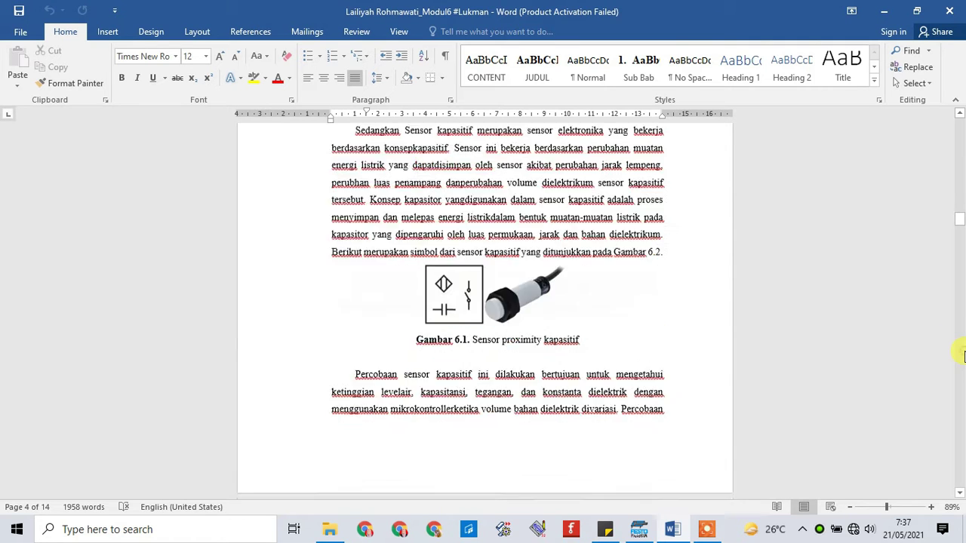
scroll(962, 115, "up", 4)
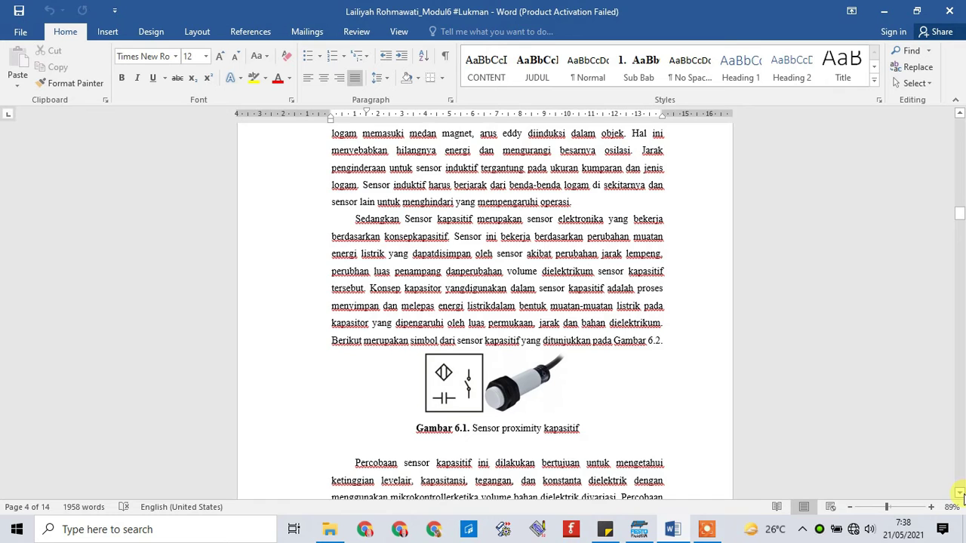
scroll(960, 494, "down", 3)
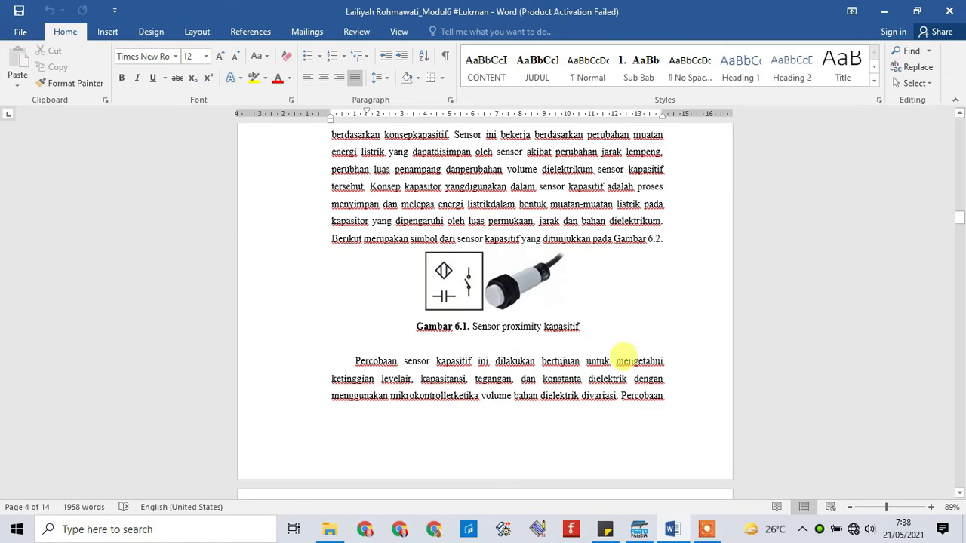
Step: Read practical task 1 in section 6.5 and its introductory steps for the A+ B+ B- A- sequence
scroll(958, 399, "down", 15)
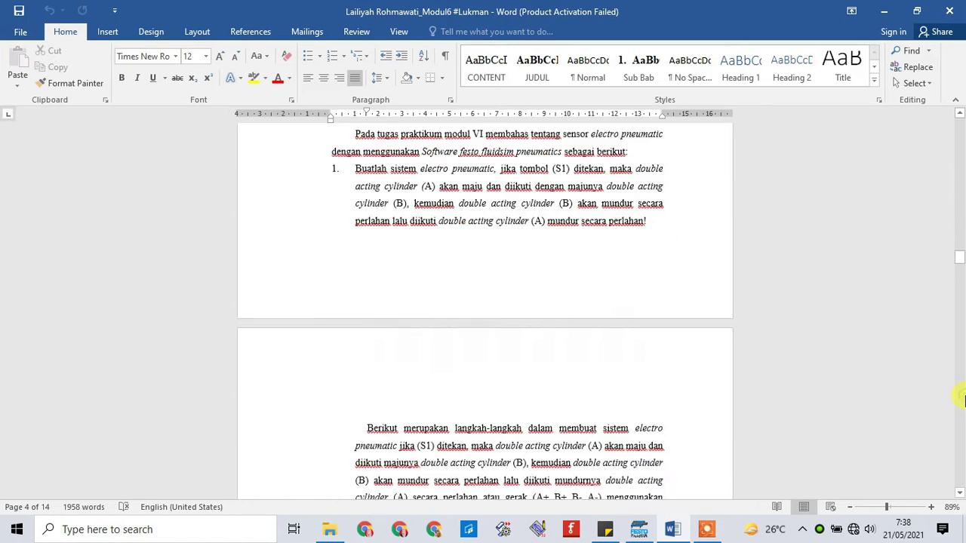
scroll(960, 399, "down", 20)
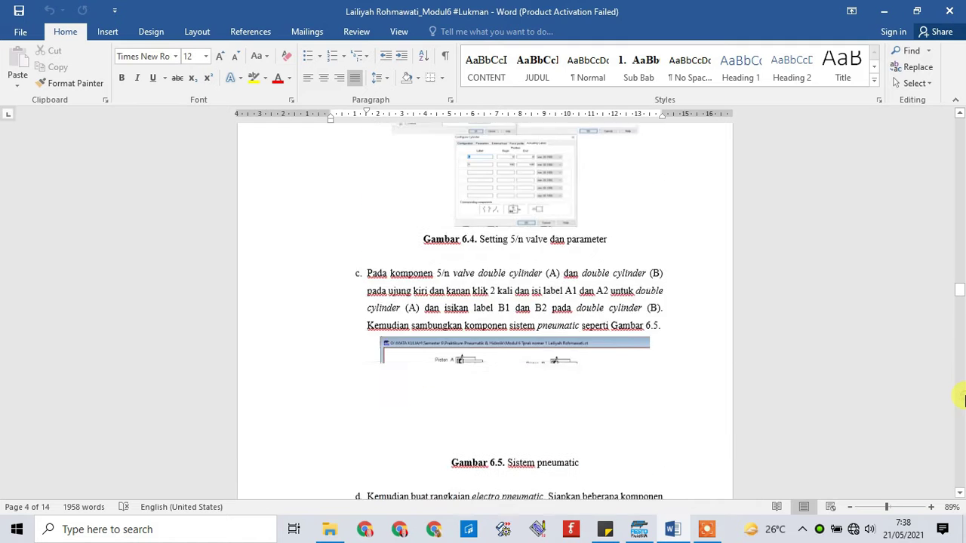
scroll(960, 155, "up", 20)
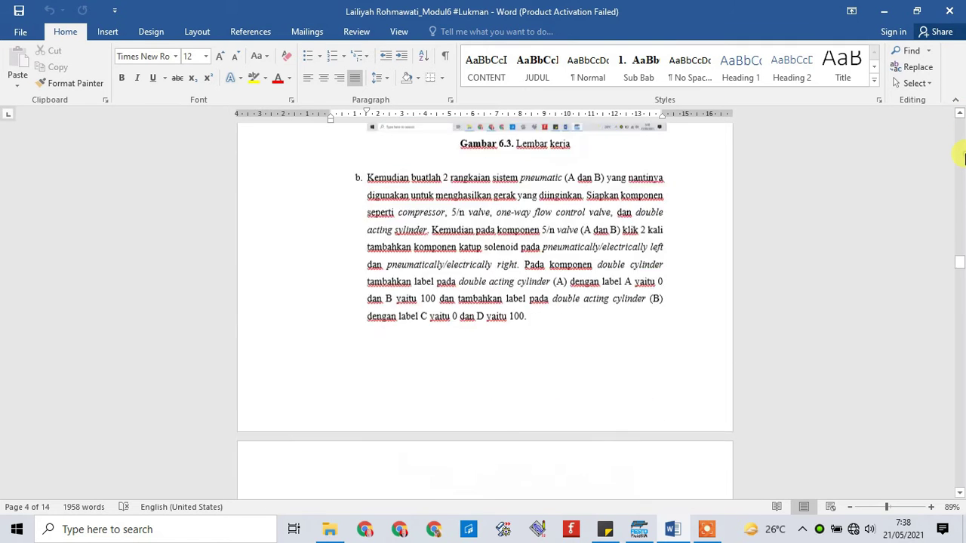
scroll(963, 157, "up", 5)
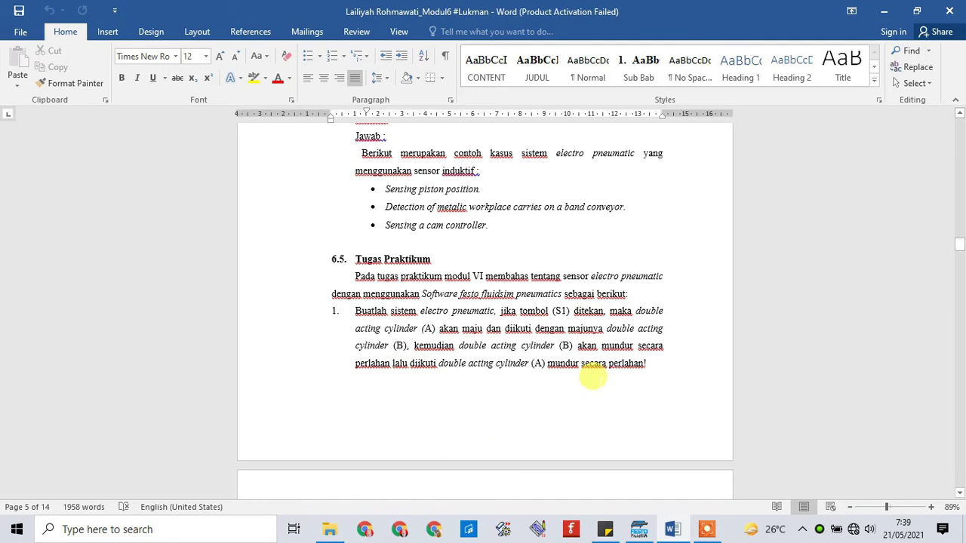
scroll(965, 414, "down", 8)
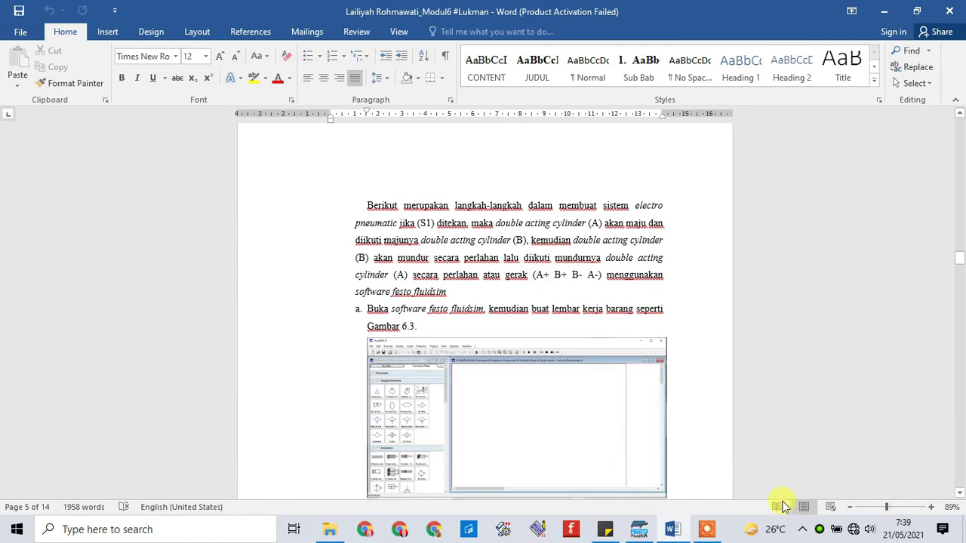
Step: Switch to FluidSIM and examine the task 1 circuit alongside the Electrical controls components in the library
left_click(642, 529)
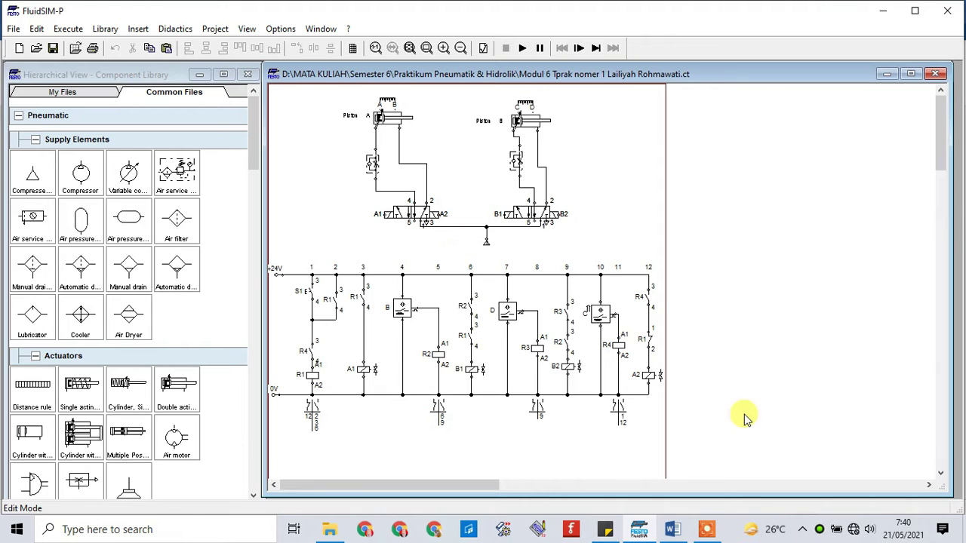
mouse_move(942, 156)
left_mouse_down()
mouse_move(941, 172)
mouse_move(943, 145)
left_mouse_up()
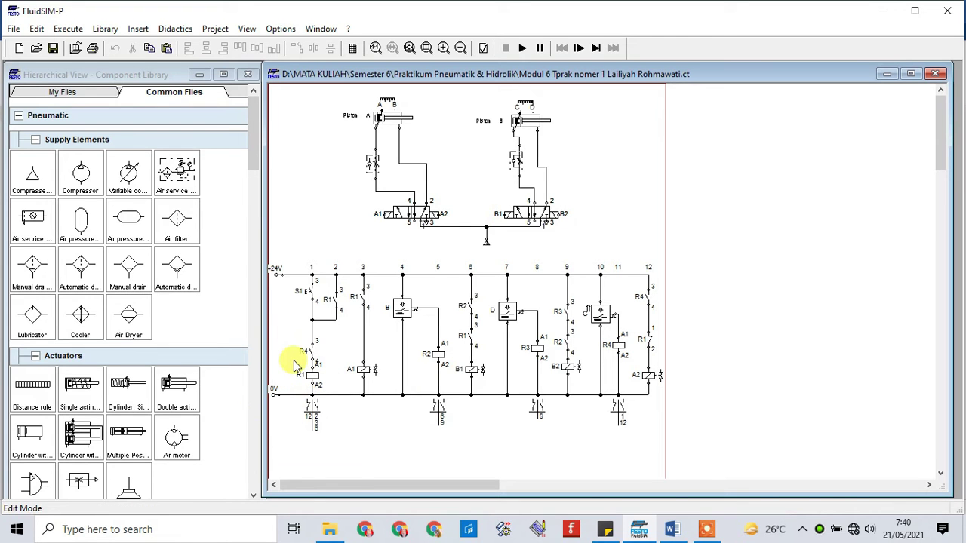
left_click_drag(252, 123, 243, 414)
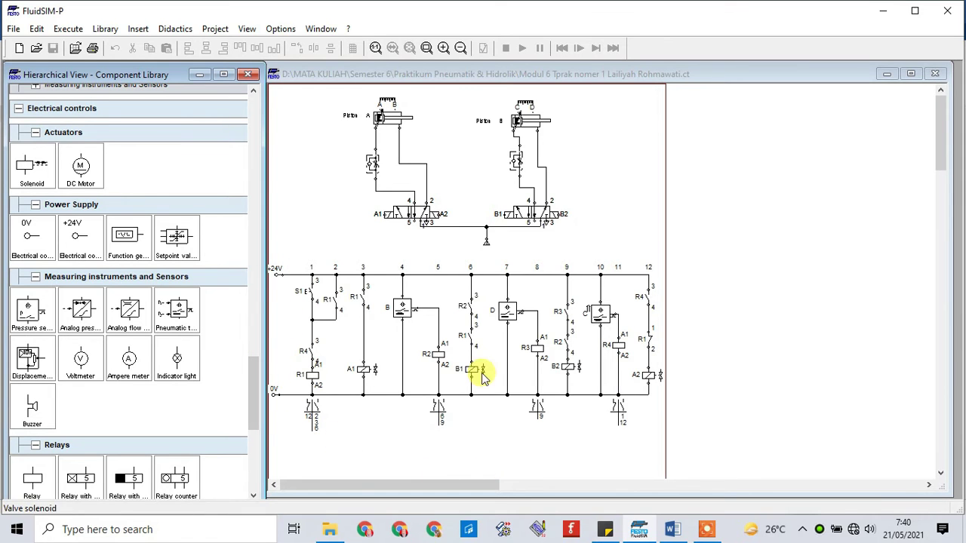
left_click_drag(941, 157, 941, 154)
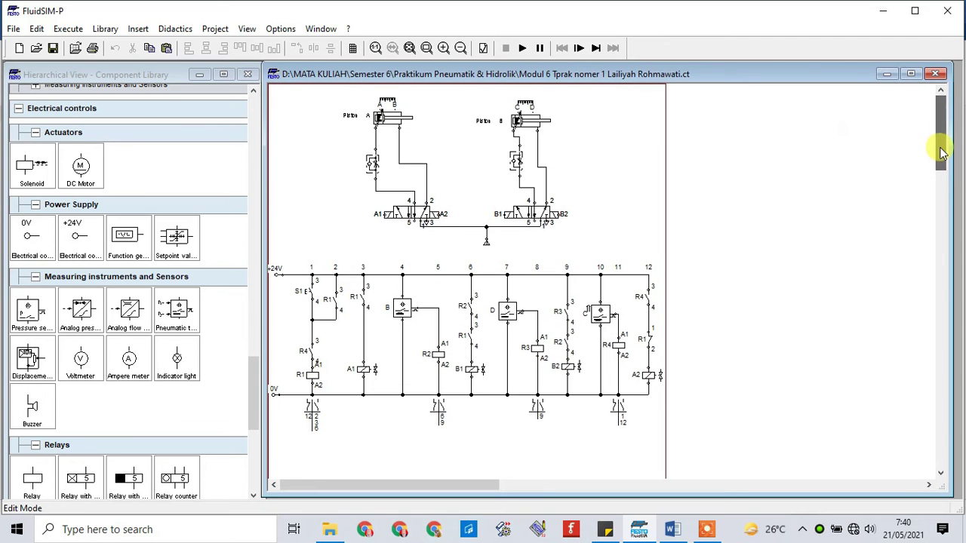
Step: Start the task 1 circuit simulation with its open connections accepted, and operate sensor C and pushbutton S1
left_click(523, 51)
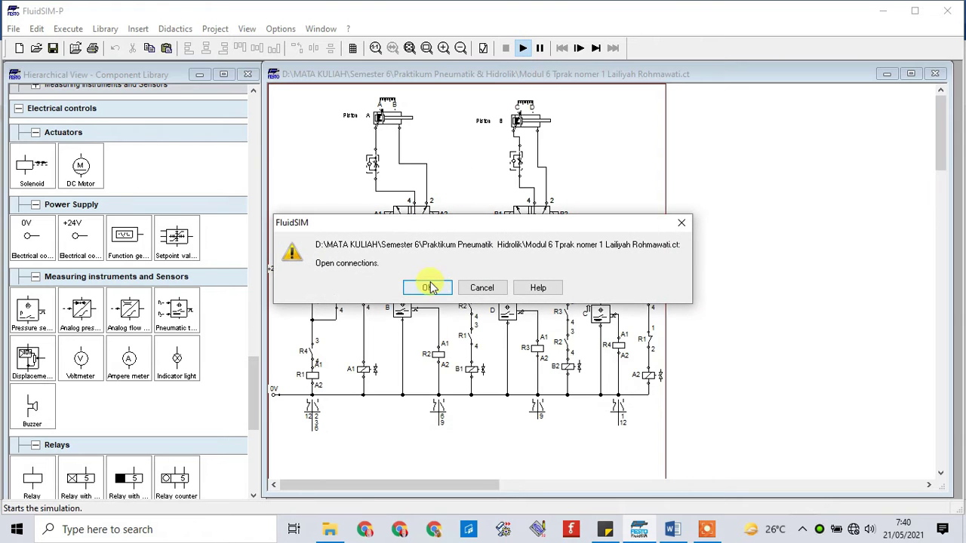
left_click(428, 288)
left_click(428, 289)
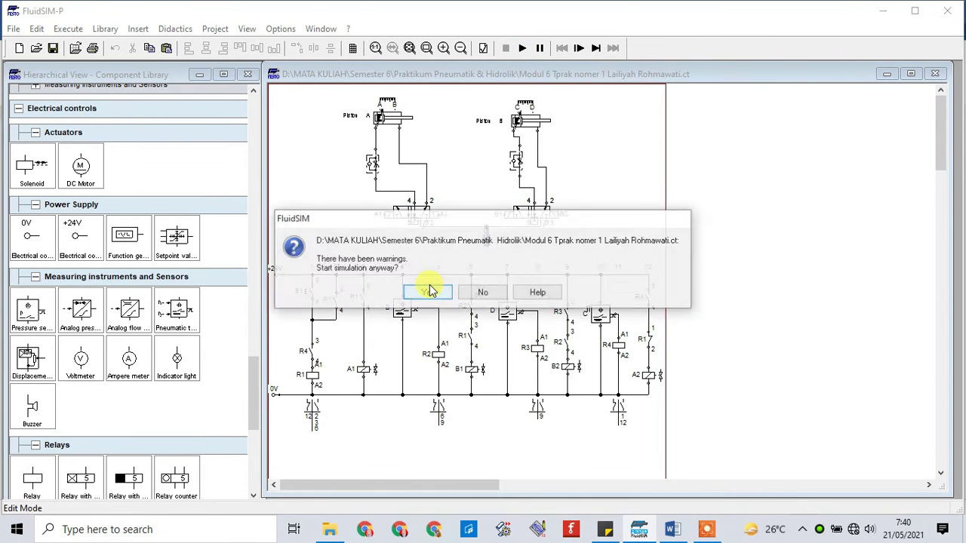
left_click(428, 292)
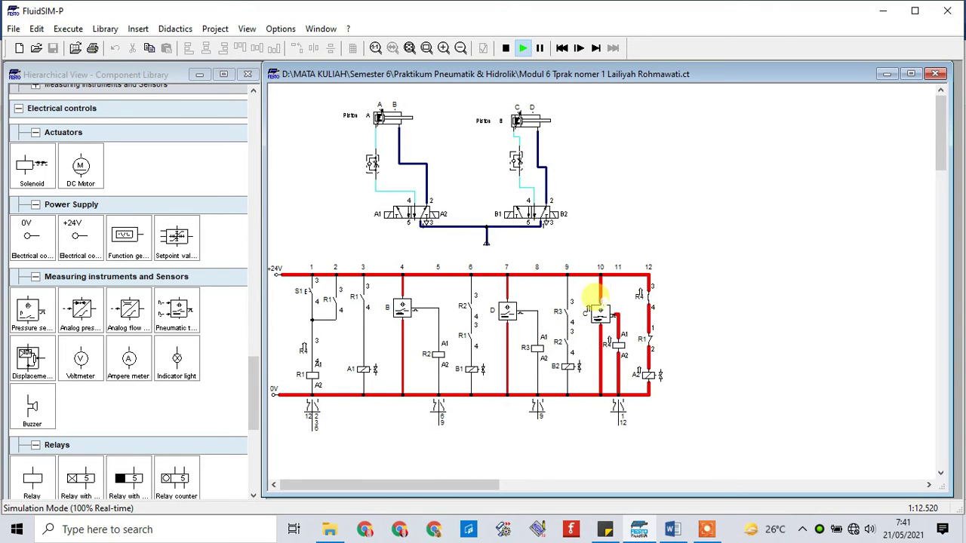
left_click(601, 314)
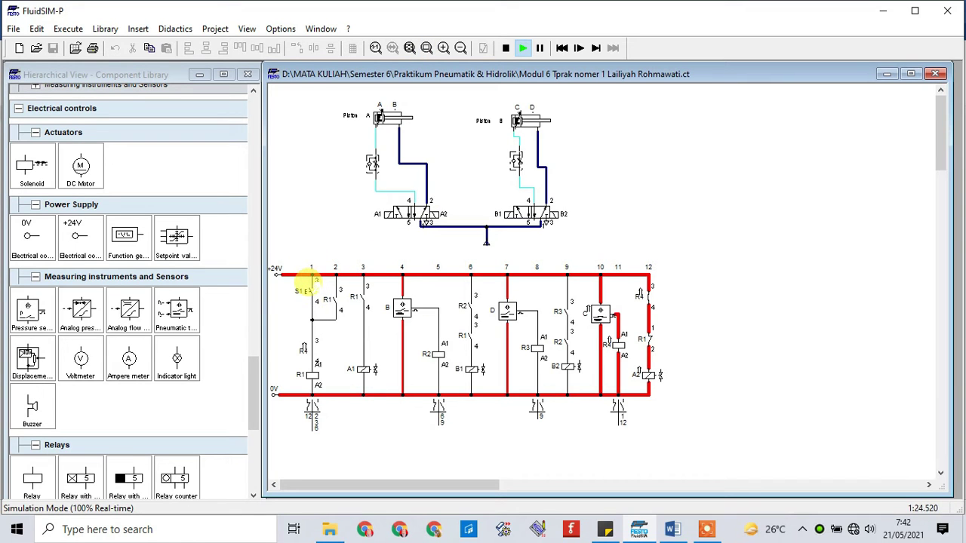
left_click(306, 288)
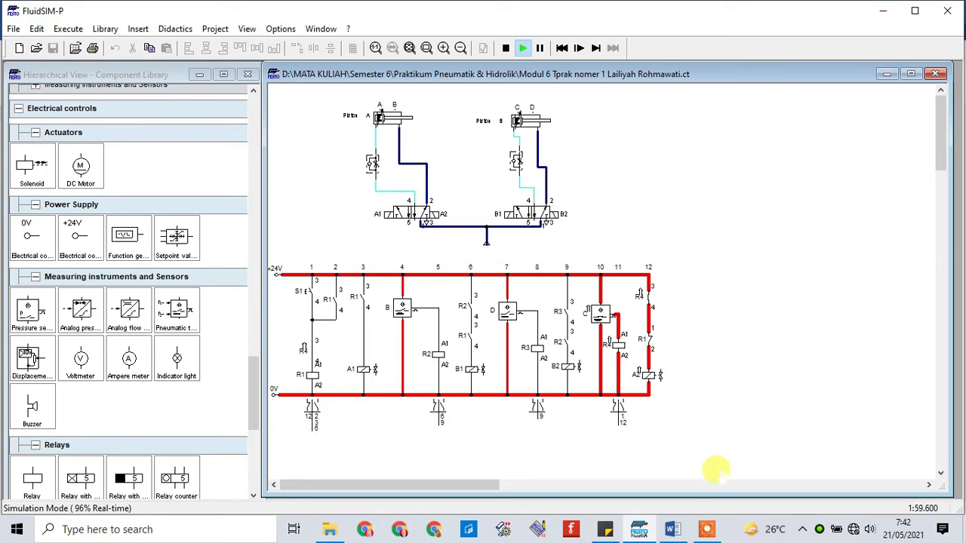
Step: Stop the running simulation of the task 1 circuit
left_click(672, 531)
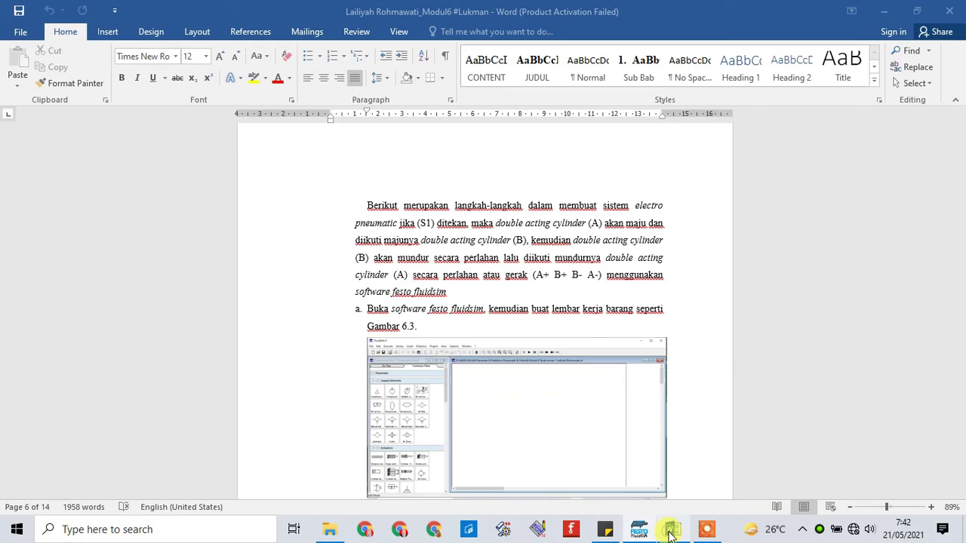
left_click(882, 10)
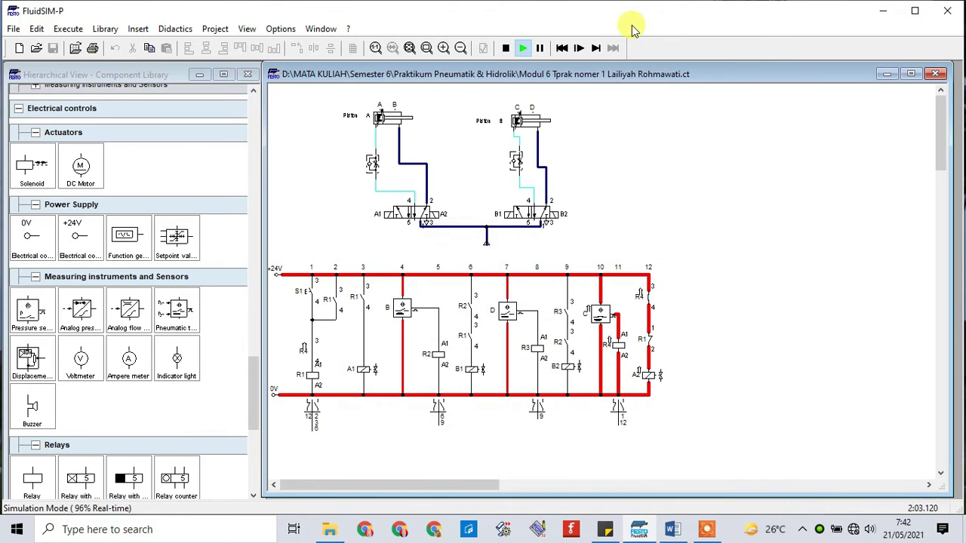
left_click(507, 48)
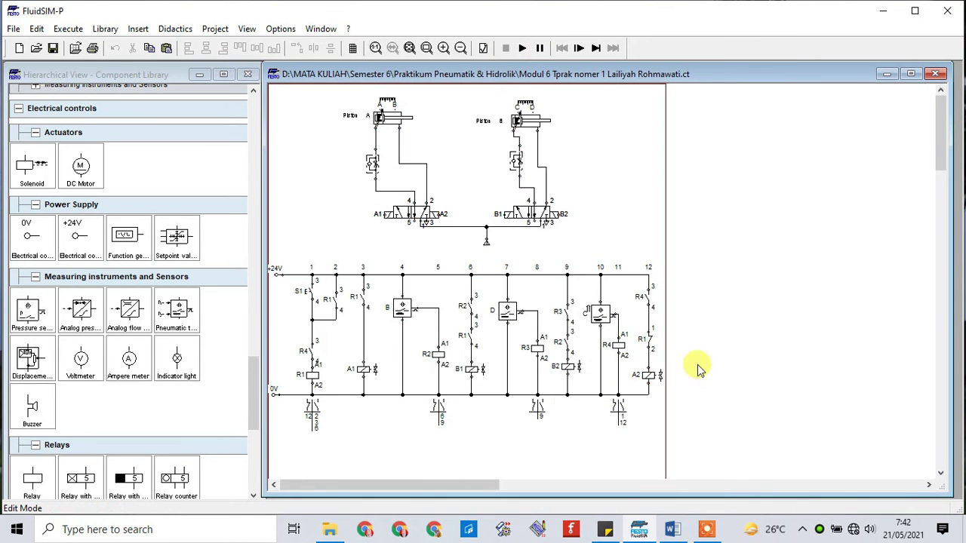
Step: Switch to Word to read practical task 2 on the A+ B- A- B+ sequence, and return to FluidSIM
left_click(671, 531)
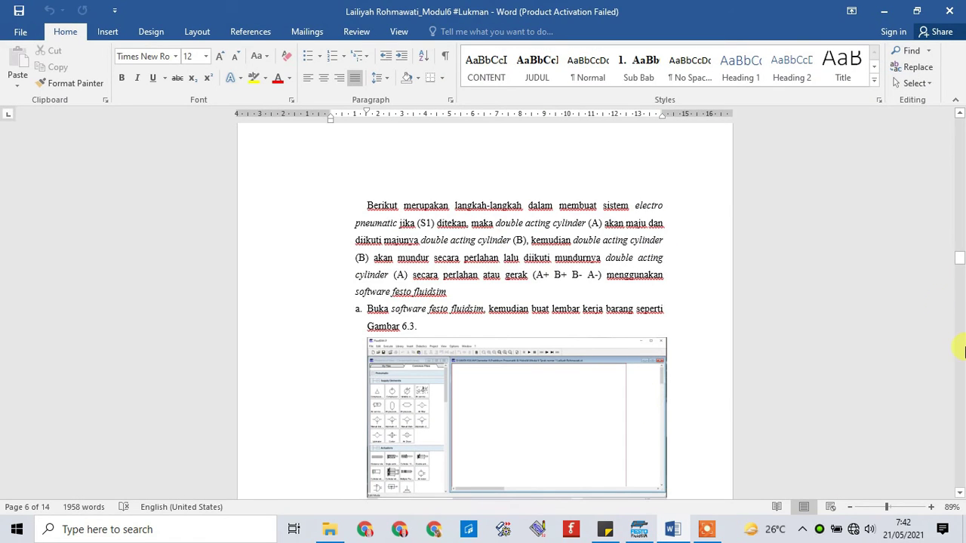
left_click_drag(964, 285, 960, 341)
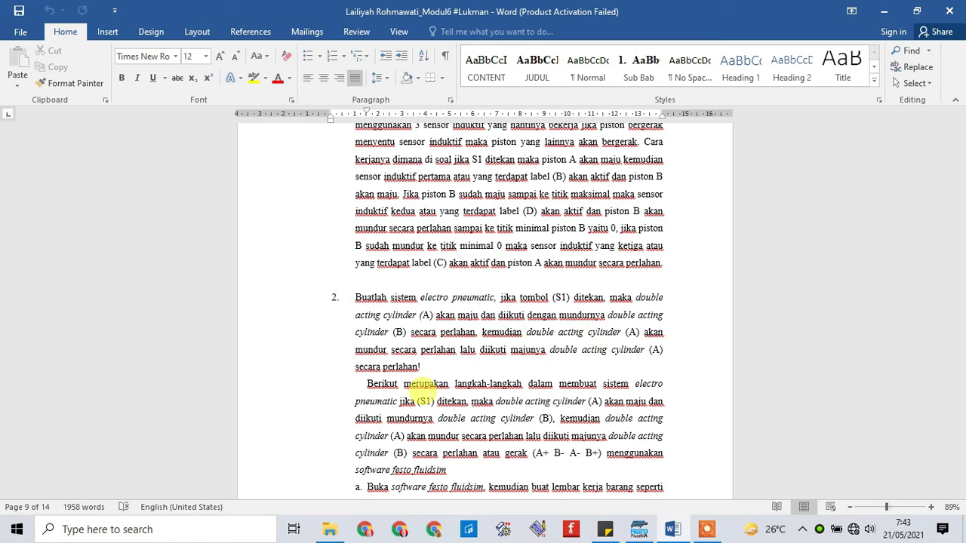
left_click(883, 11)
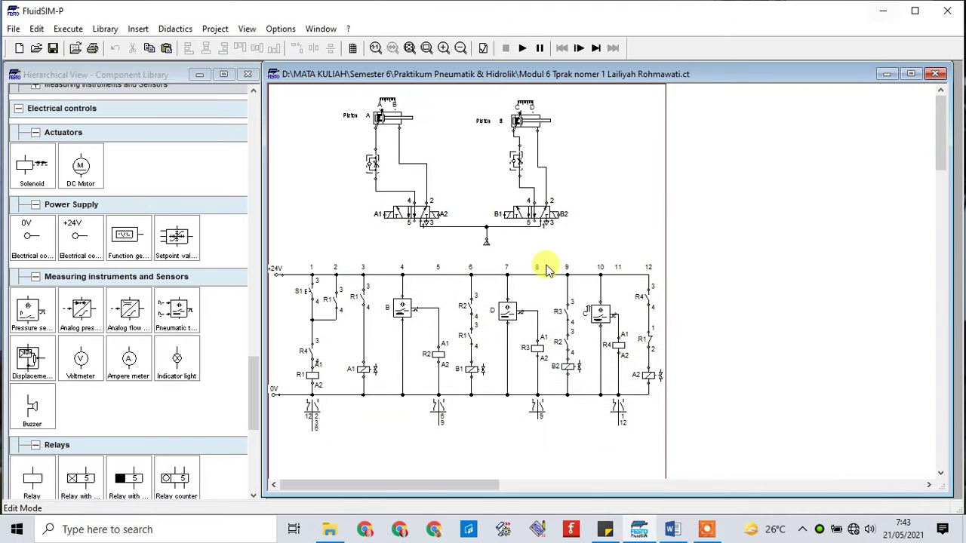
Step: Switch to File Explorer and open the Modul 6 Tprak nomer 2 .ct circuit file from the Praktikum Pneumatik & Hidrolik folder in FluidSIM
left_click(340, 528)
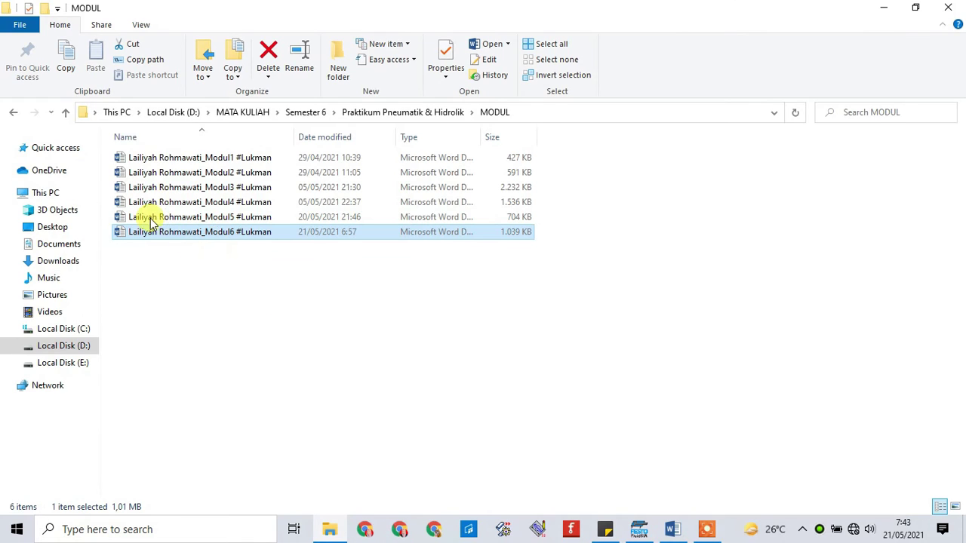
left_click(385, 114)
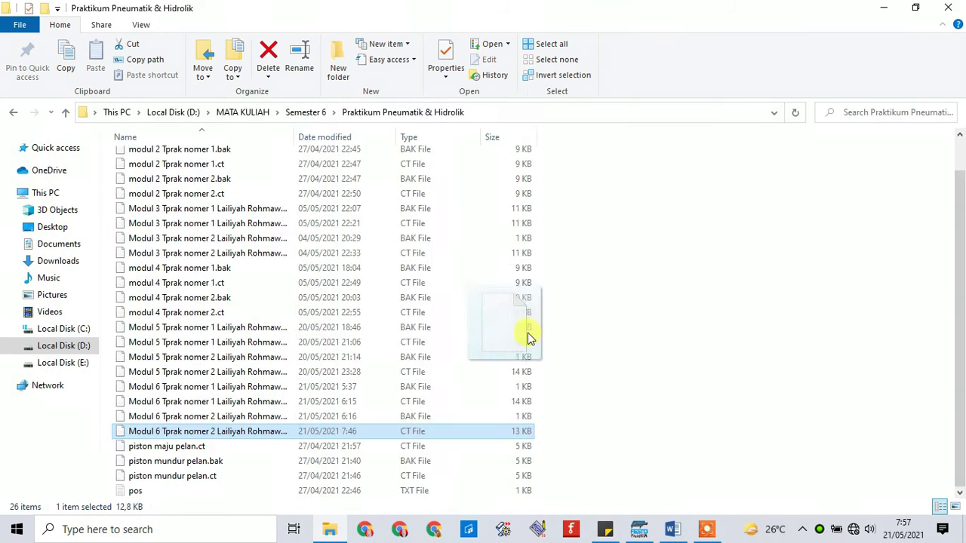
left_click(633, 523)
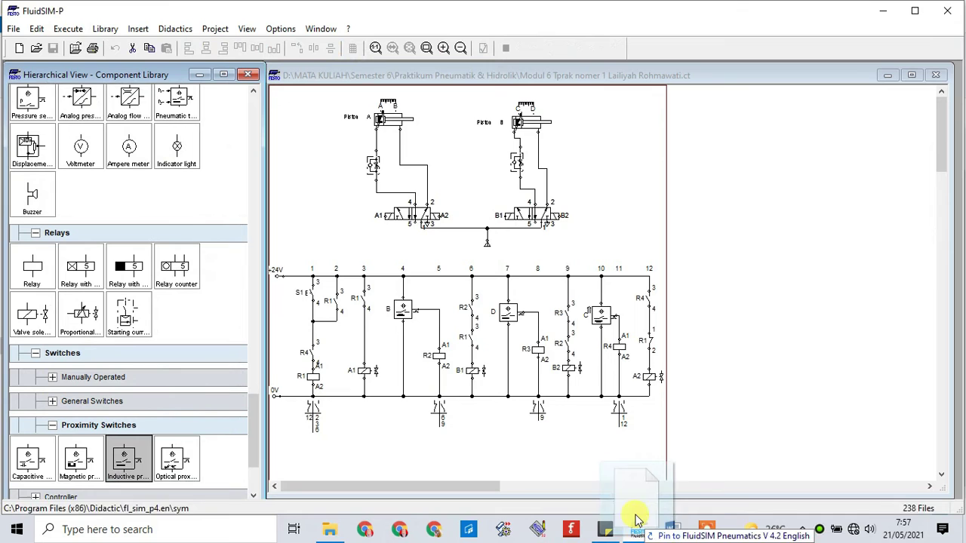
left_click_drag(519, 210, 645, 78)
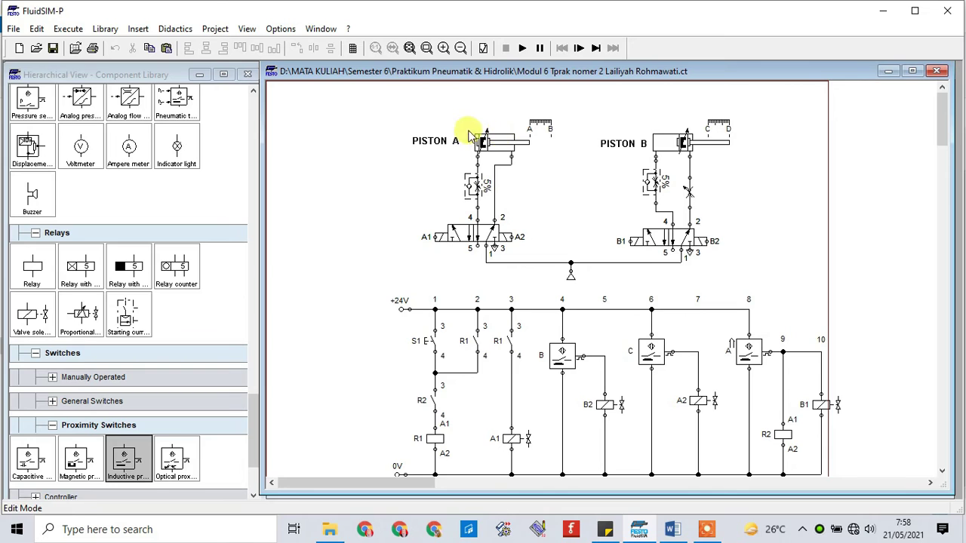
Step: Examine the configuration parameters of the piston A cylinder, including its piston position, without changing them
mouse_move(494, 151)
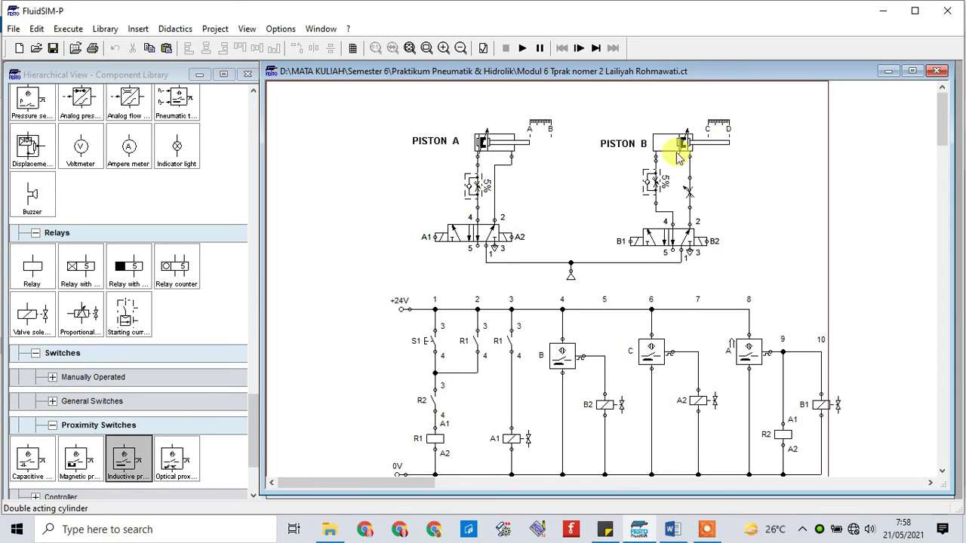
left_click(493, 150)
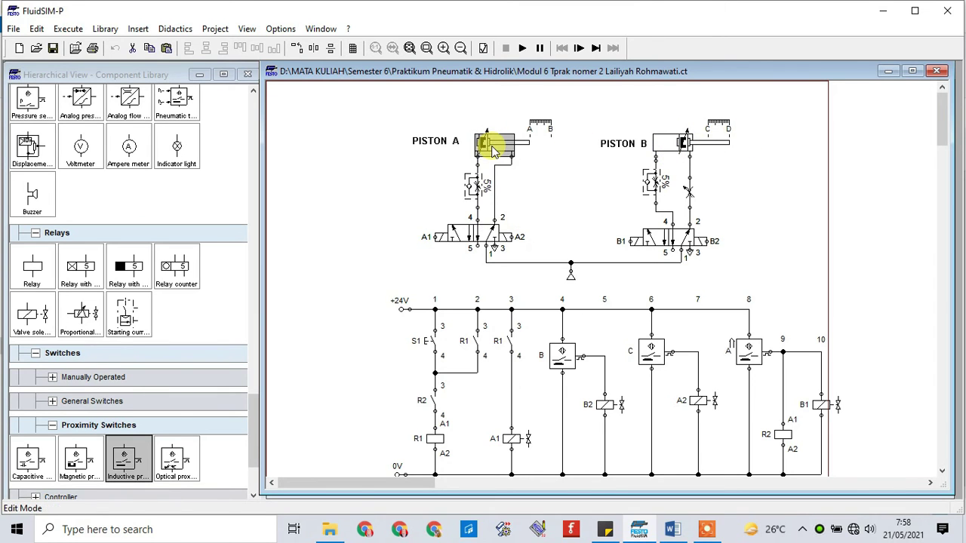
double_click(493, 151)
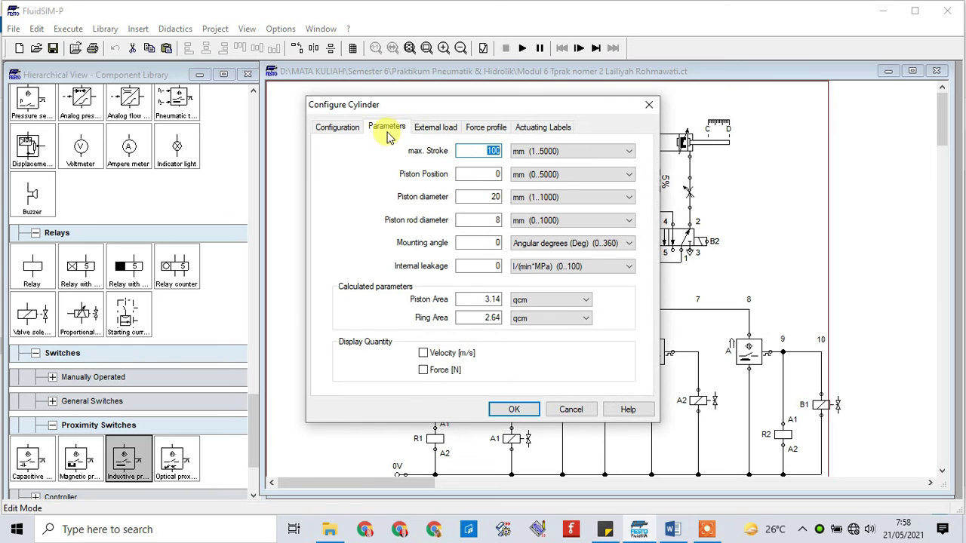
left_click_drag(453, 109, 188, 108)
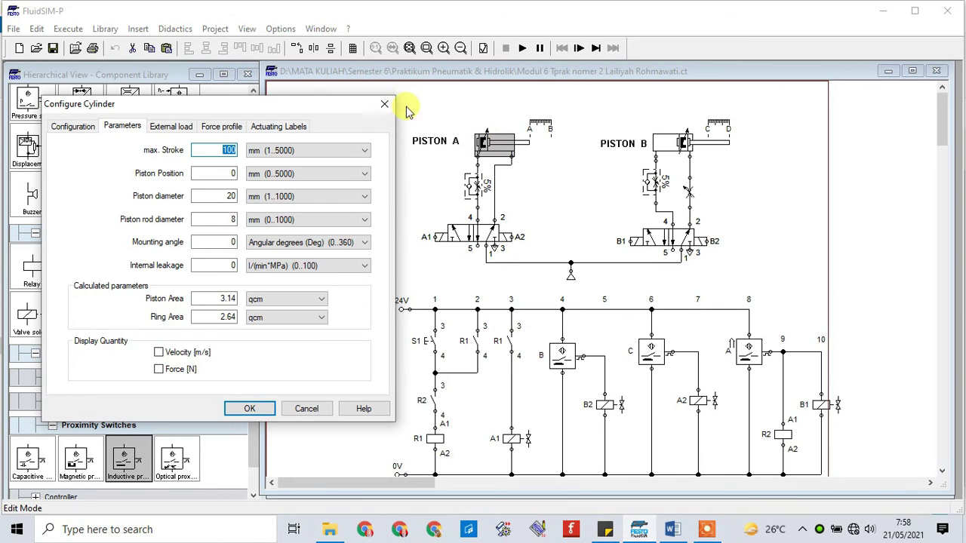
left_click(382, 105)
Step: Examine the piston B cylinder's configuration parameters, including its piston position, and leave them as they are
double_click(674, 142)
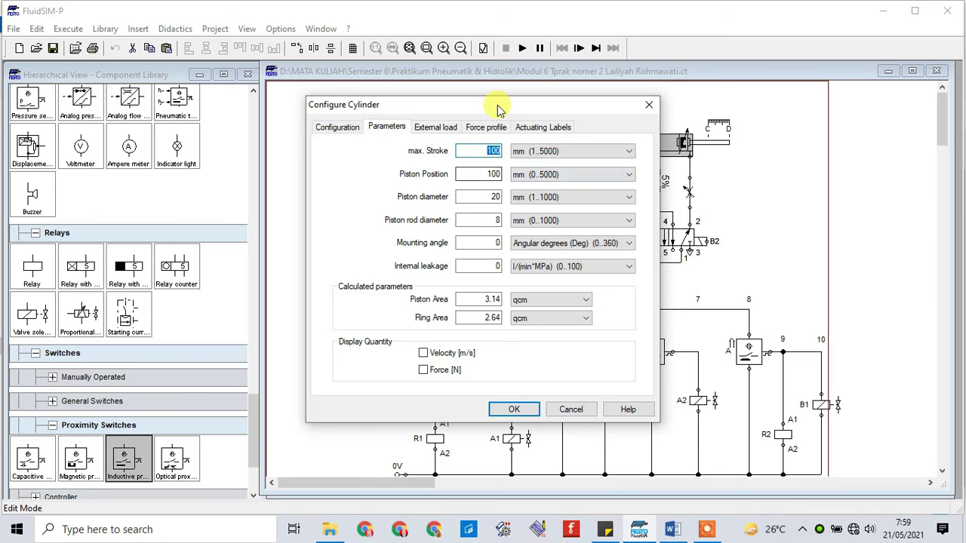
left_click_drag(511, 103, 335, 107)
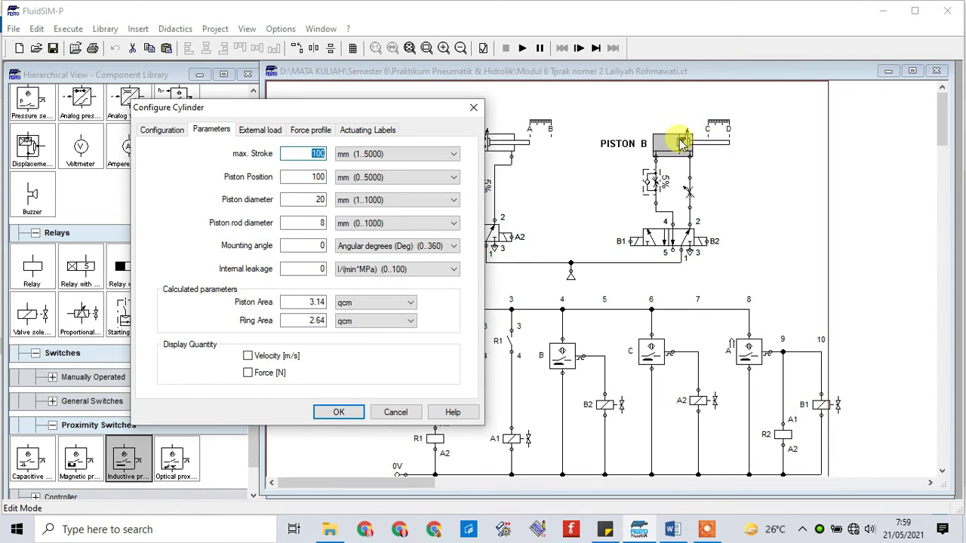
left_click(474, 107)
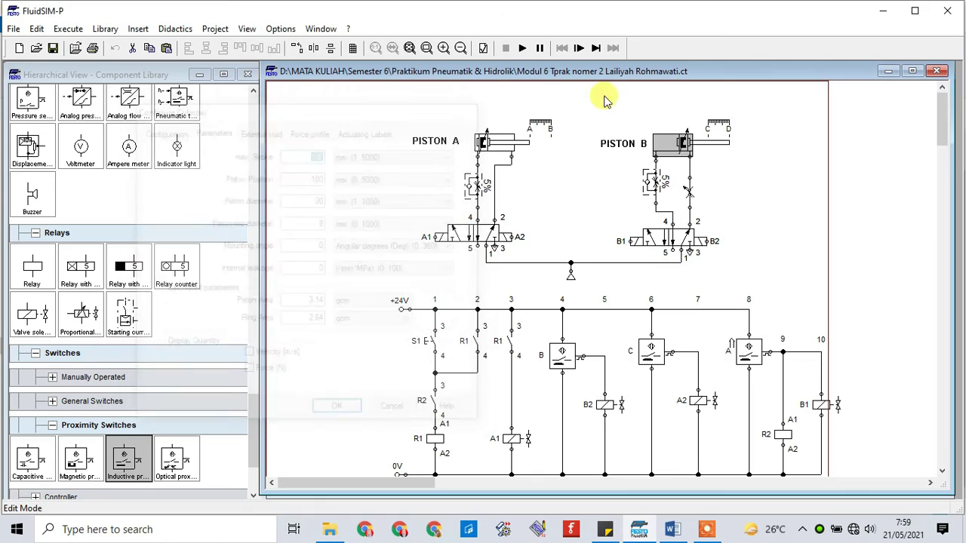
Step: Start the task 2 circuit simulation, accepting the objects outside the drawing area and the other warnings, and operate pushbutton S1
mouse_move(941, 127)
left_mouse_down()
mouse_move(943, 151)
mouse_move(949, 143)
left_mouse_up()
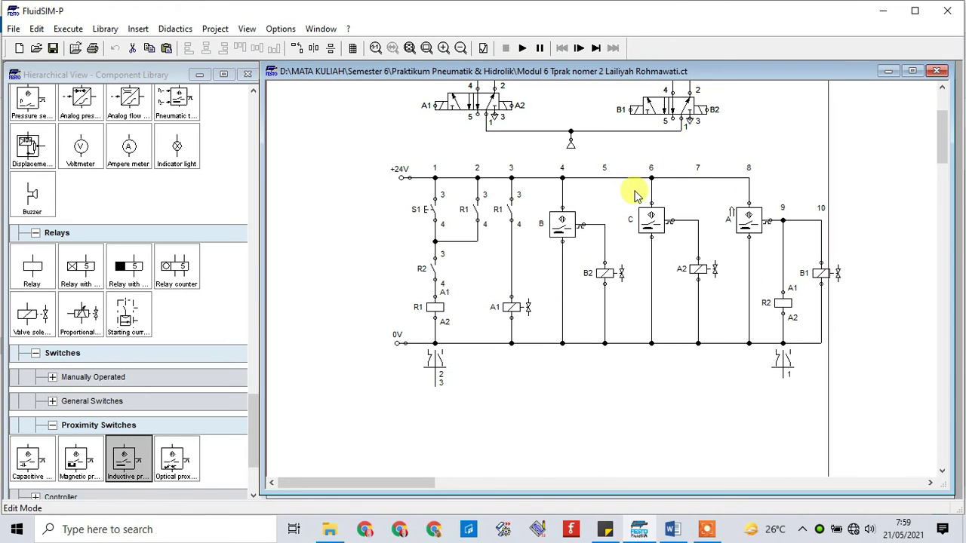
left_click_drag(945, 157, 942, 134)
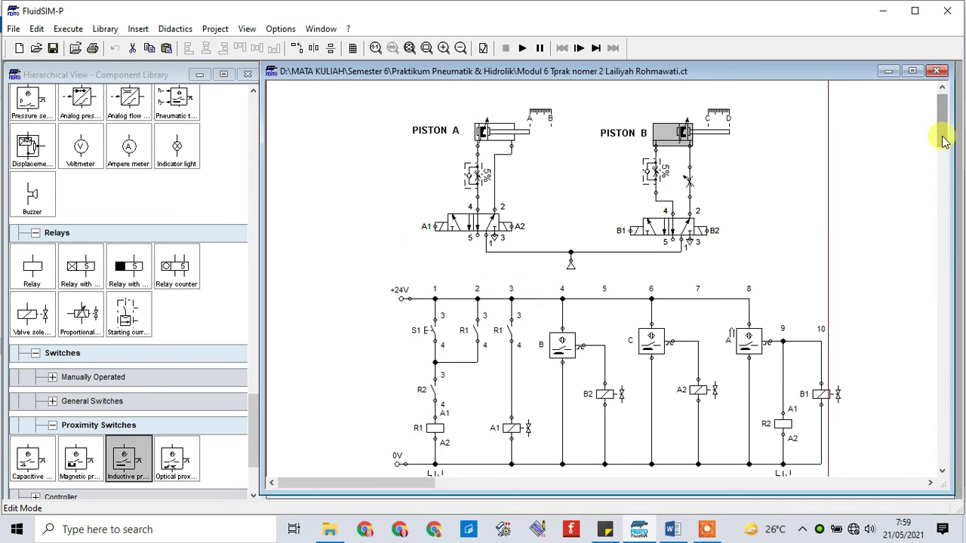
left_click(462, 47)
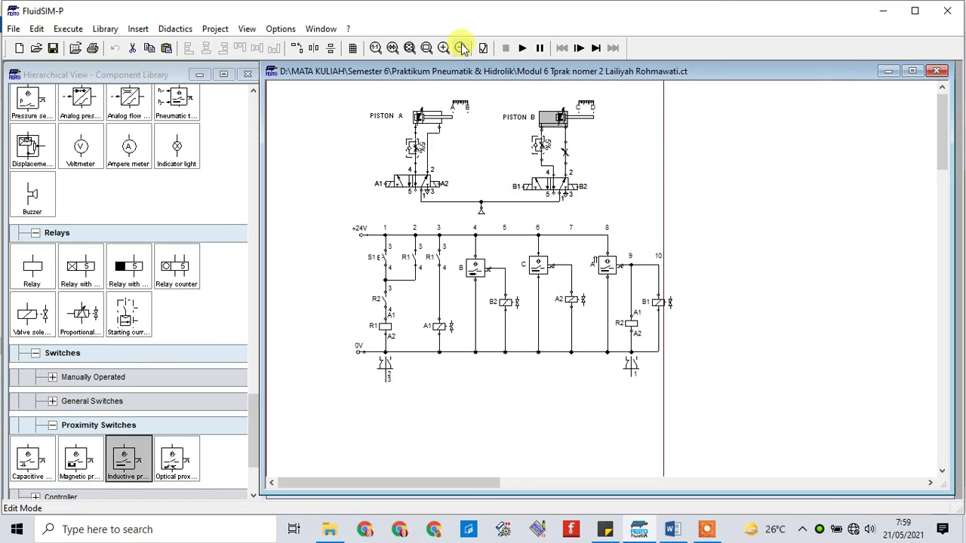
left_click(522, 48)
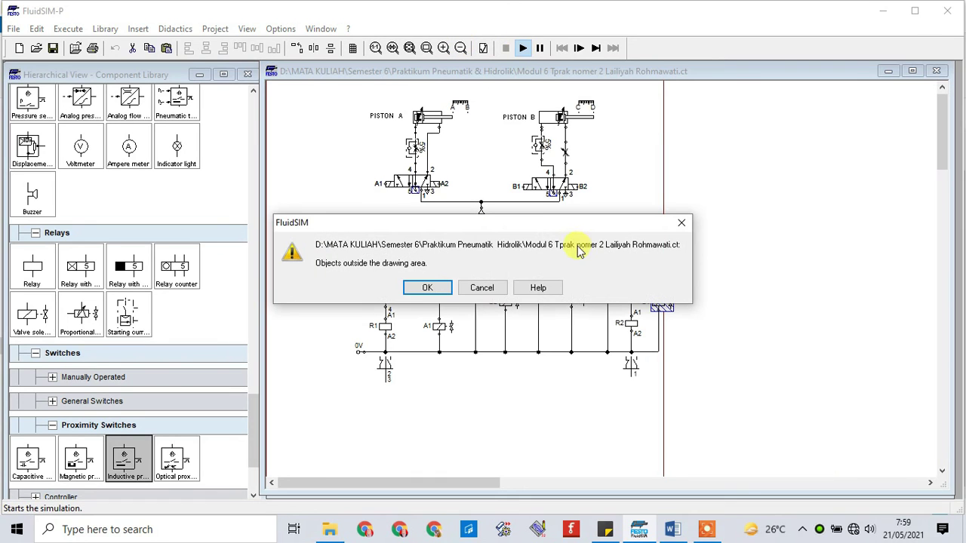
left_click(448, 291)
left_click(449, 291)
left_click(448, 291)
left_click(427, 292)
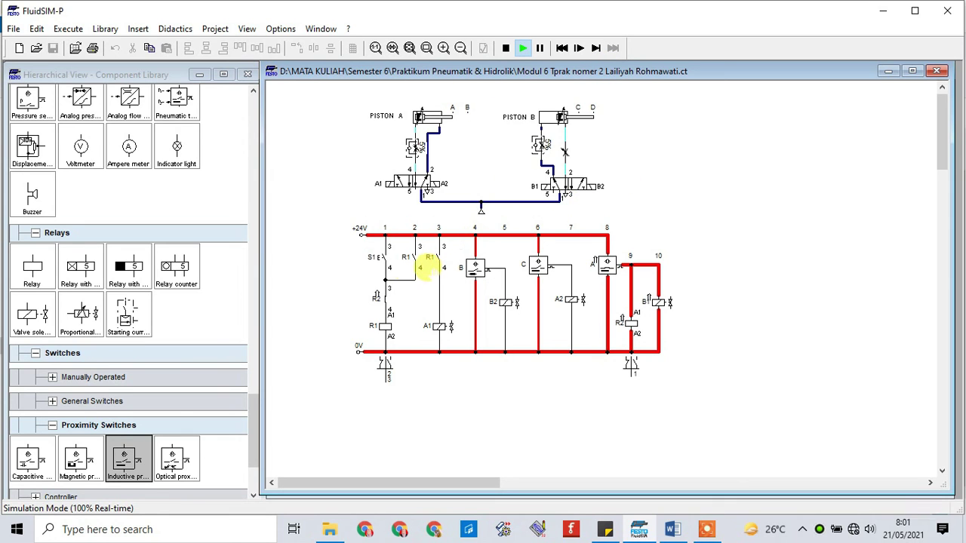
left_click(375, 249)
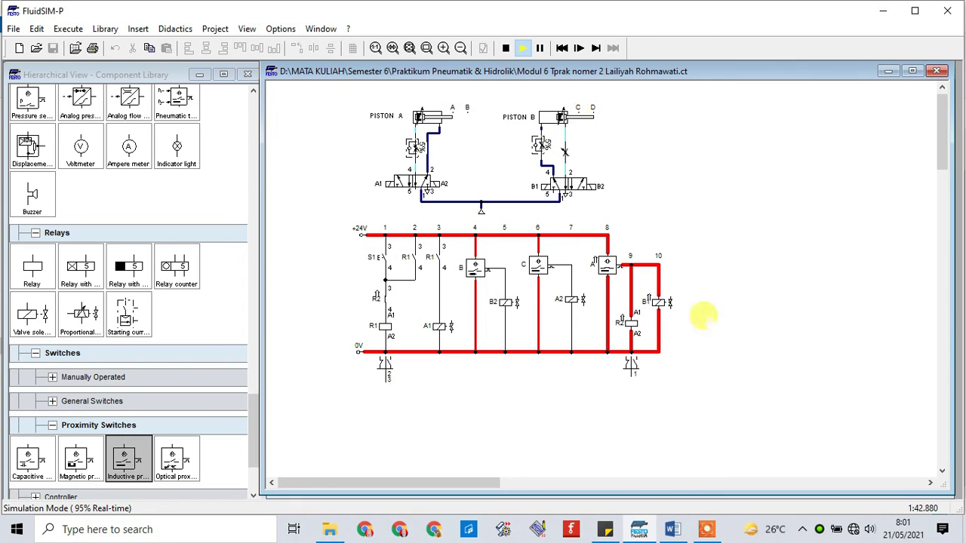
Step: Check the opening levels of the one-way flow control valves for piston A and piston B during the simulation
double_click(402, 145)
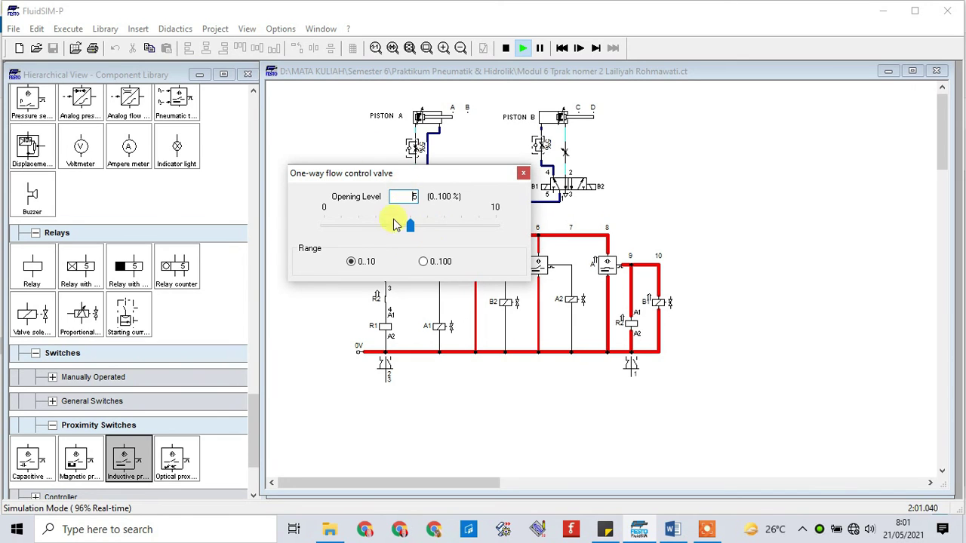
left_click(523, 175)
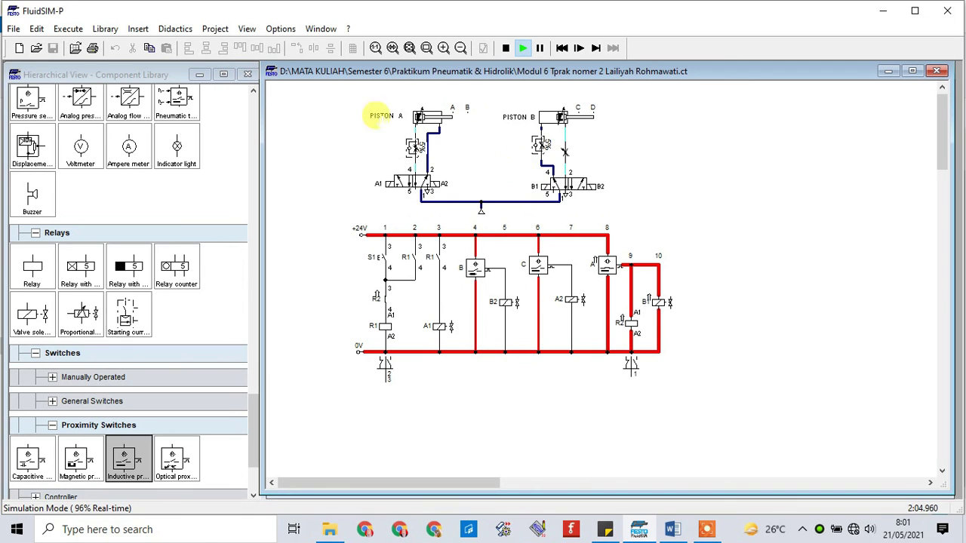
double_click(537, 145)
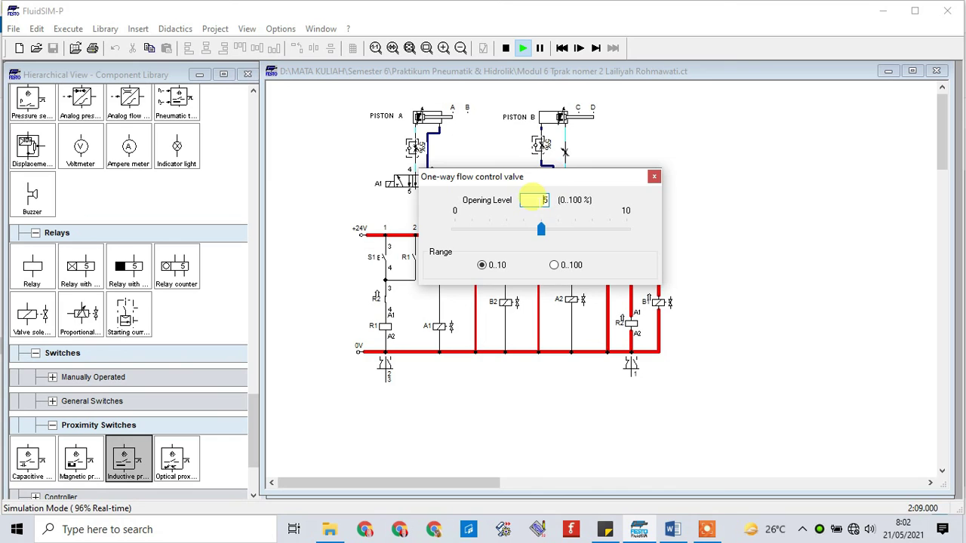
left_click(654, 176)
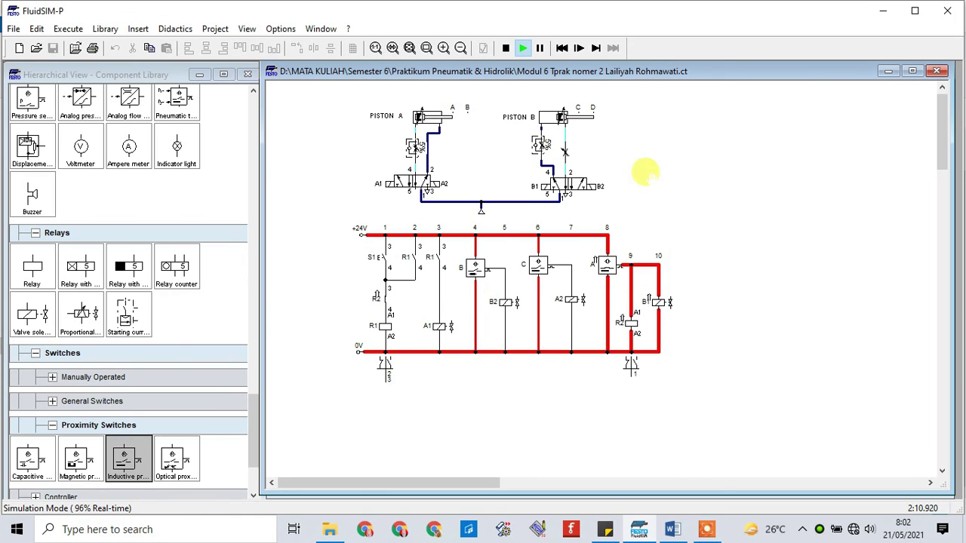